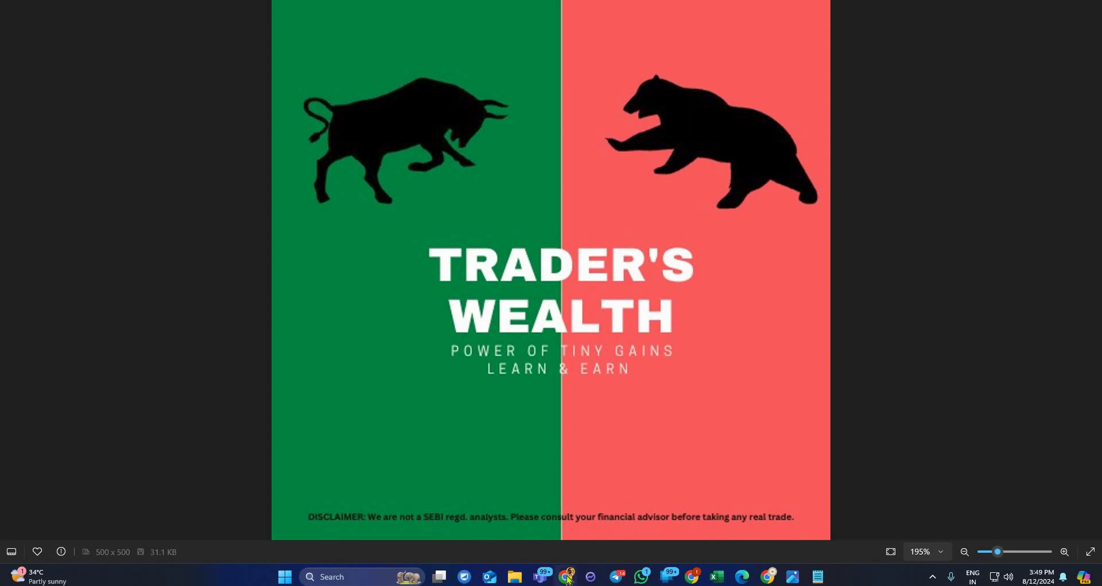
- Go to the TradingView chart and show the Bank Nifty index around the 9:57 breakout alert
{"action": "left_click", "coordinate": [567, 577]}
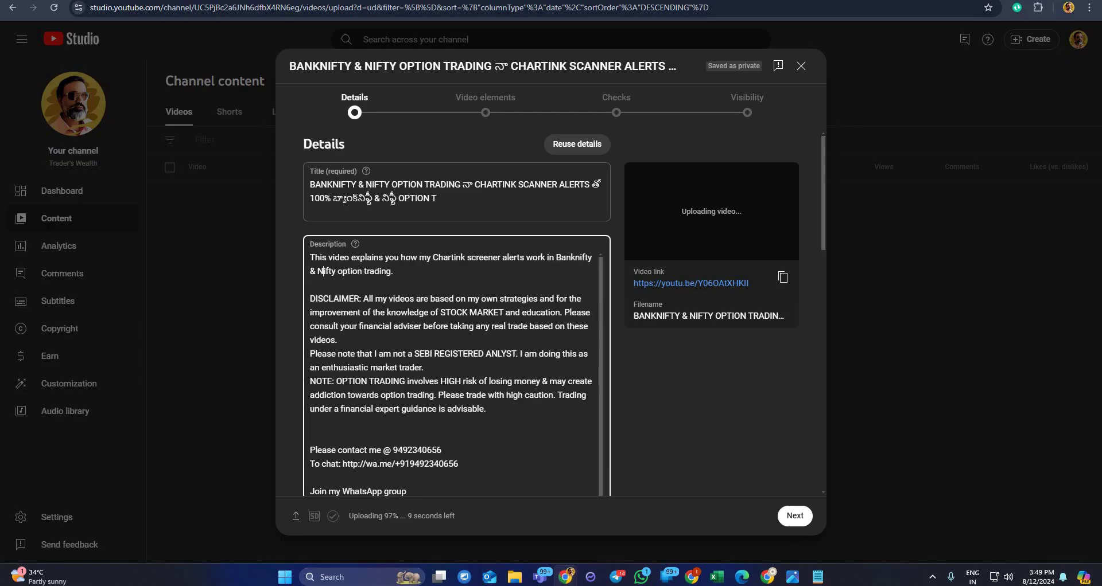
{"action": "left_click", "coordinate": [830, 2]}
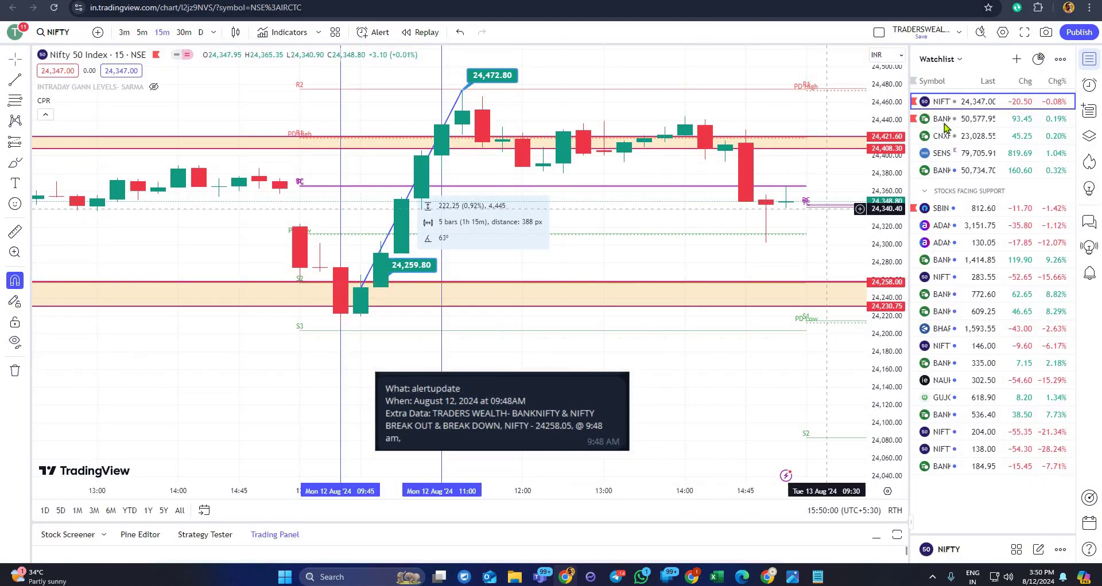
{"action": "key", "text": "Down"}
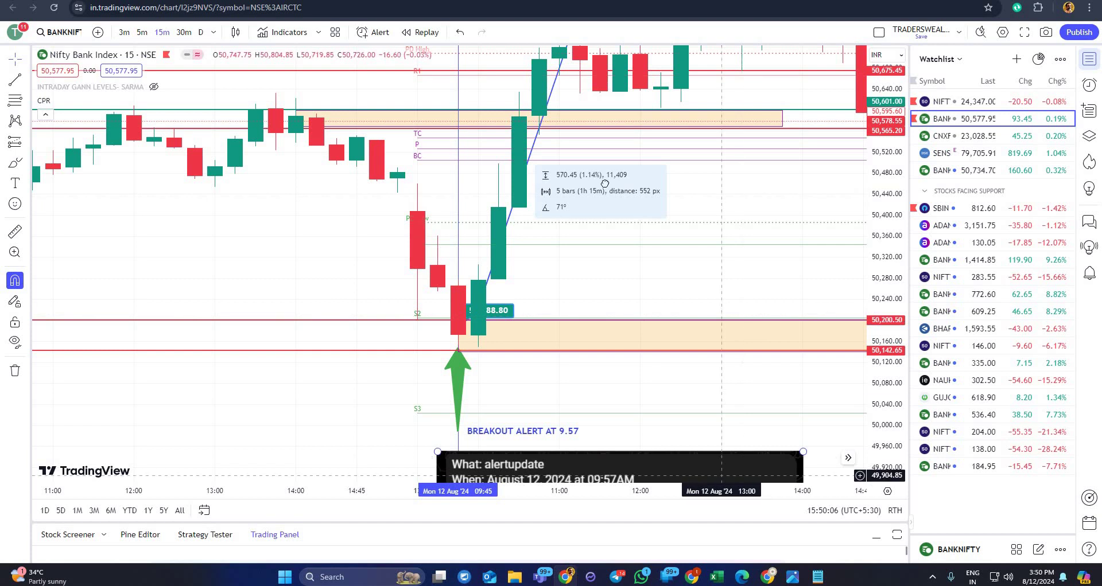
{"action": "left_click_drag", "start_coordinate": [660, 370], "coordinate": [613, 207]}
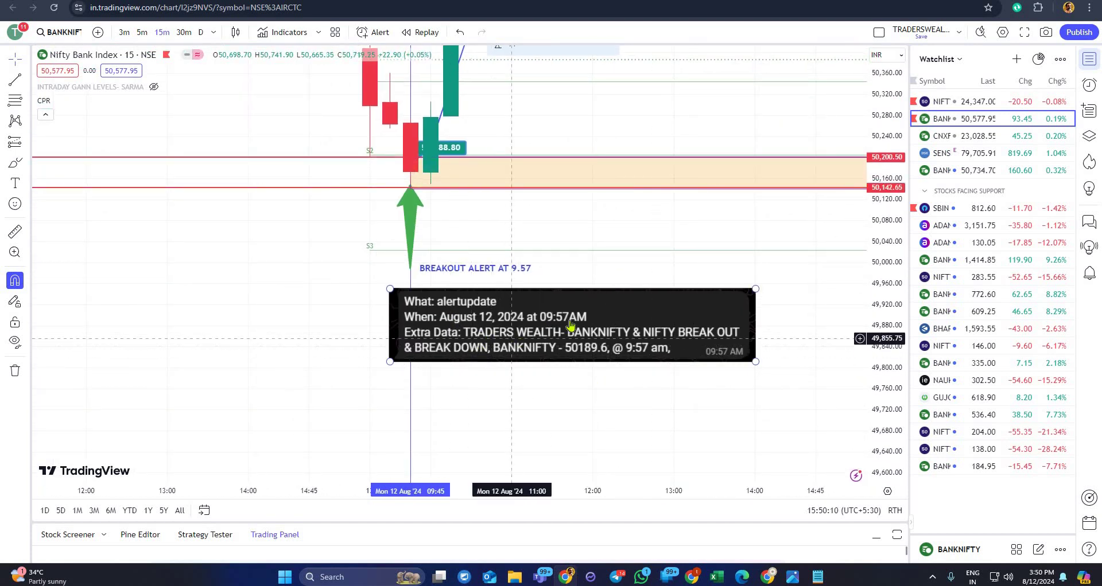
{"action": "left_click_drag", "start_coordinate": [505, 216], "coordinate": [624, 300]}
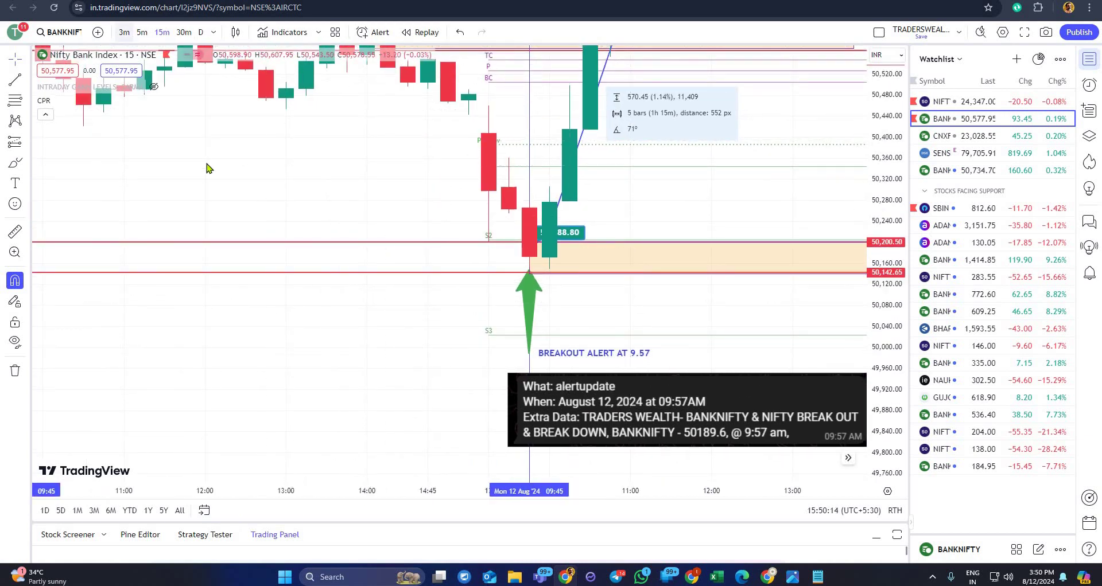
- Switch the Bank Nifty chart to the 3-minute timeframe and examine the candles around the 9:57 breakout alert
{"action": "key", "text": "3"}
{"action": "key", "text": "Return"}
{"action": "left_click_drag", "start_coordinate": [633, 265], "coordinate": [614, 303]}
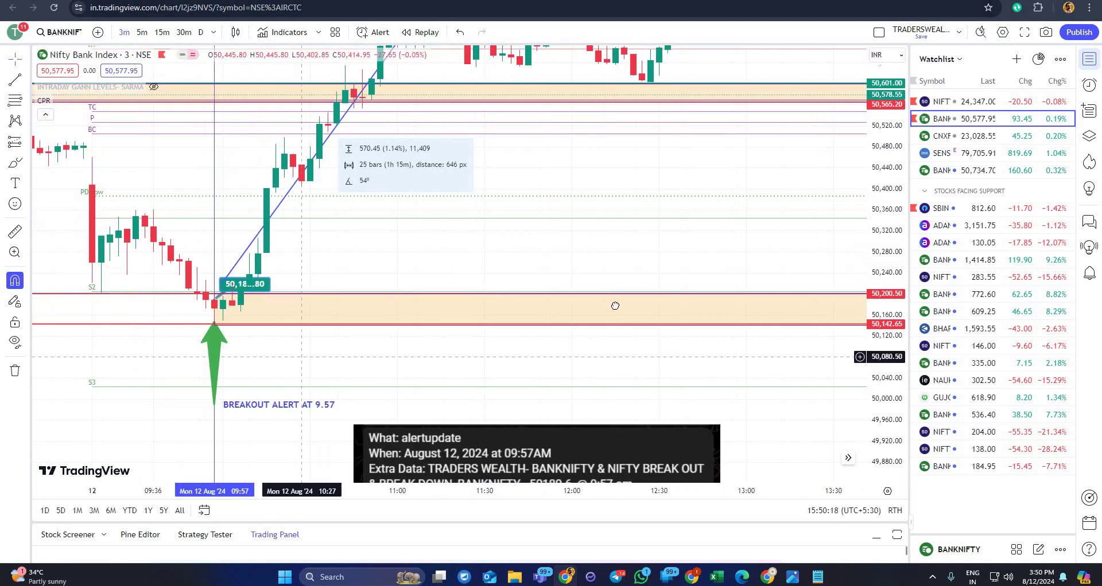
{"action": "left_click_drag", "start_coordinate": [665, 400], "coordinate": [665, 325]}
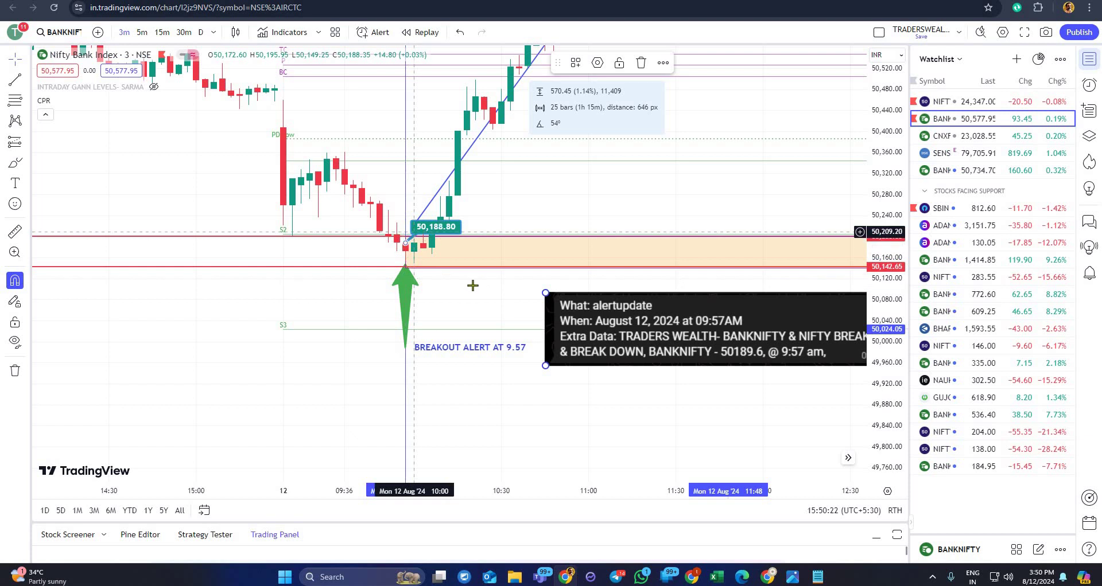
{"action": "left_click_drag", "start_coordinate": [365, 280], "coordinate": [296, 369]}
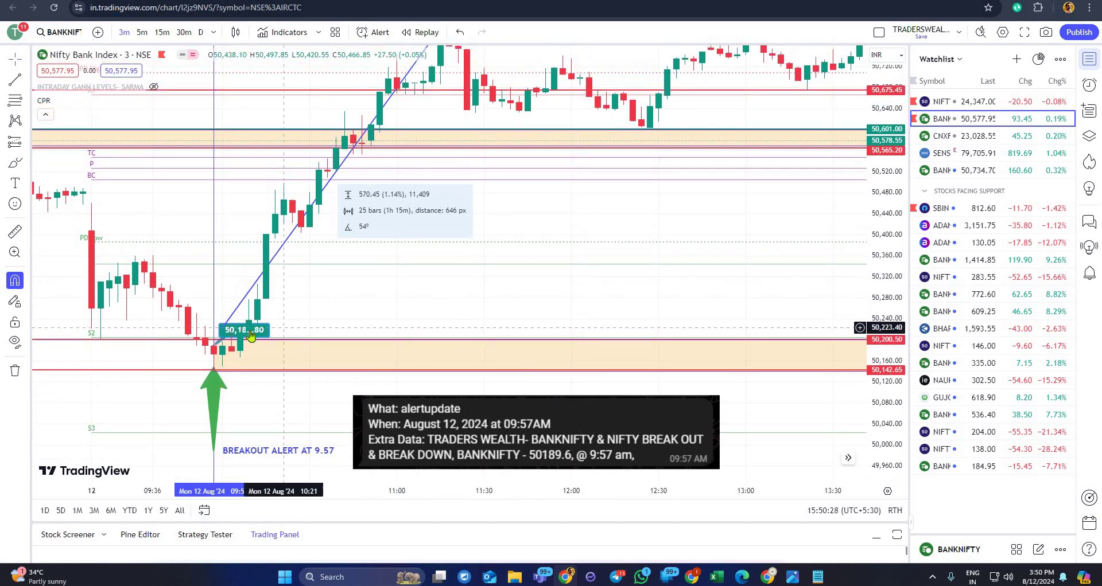
- Move the price label near the support zone to the 10:06 candle at about 50,208.45
{"action": "left_click_drag", "start_coordinate": [246, 330], "coordinate": [219, 290]}
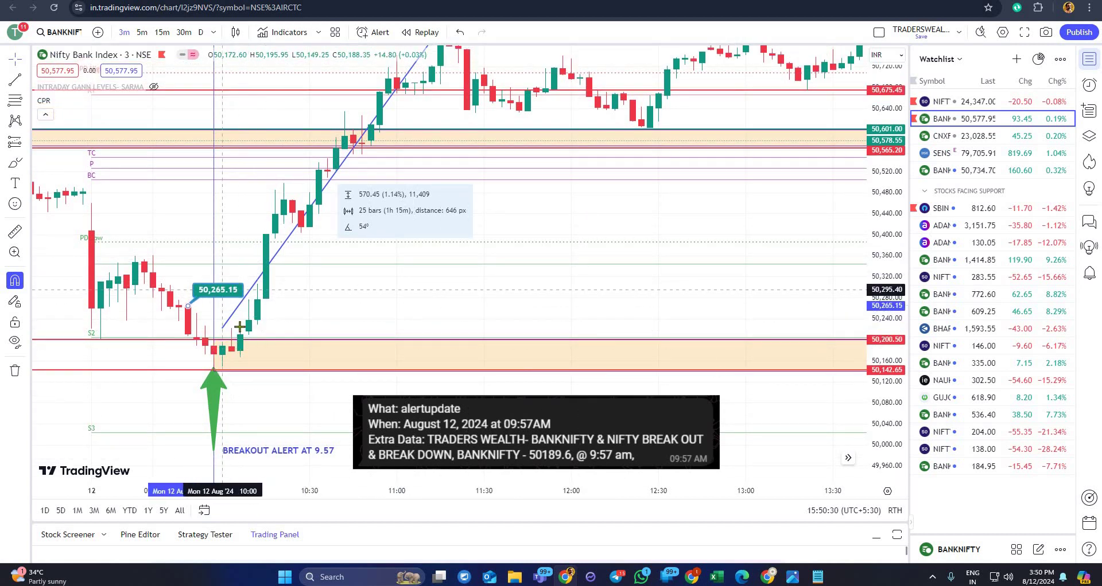
{"action": "left_click_drag", "start_coordinate": [255, 332], "coordinate": [276, 317]}
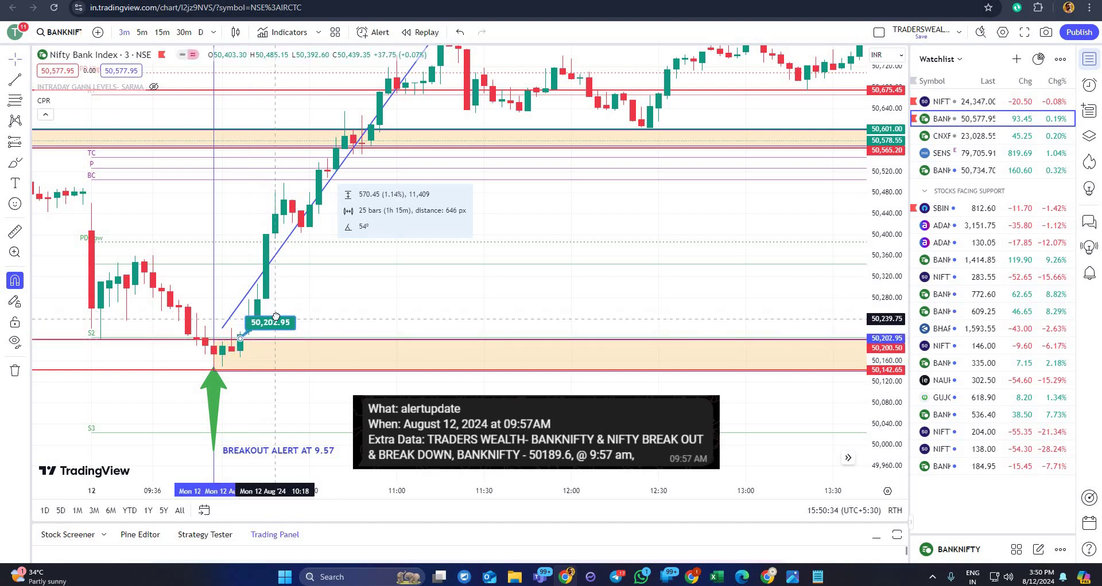
{"action": "left_click", "coordinate": [455, 311]}
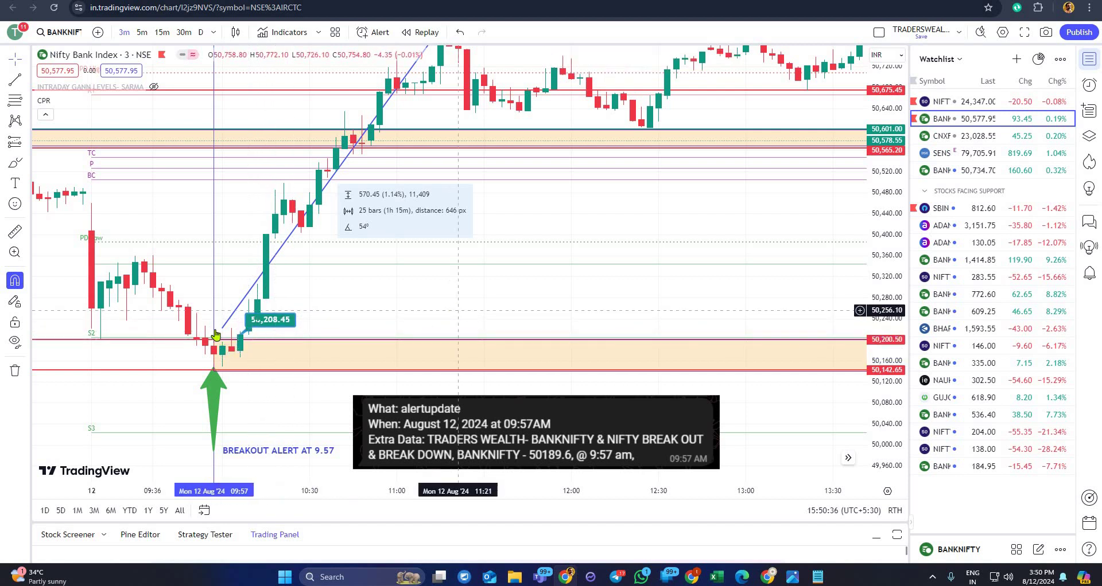
- Move the rising trend line's start point to the 10:06 candle at about 50,210.40
{"action": "left_click_drag", "start_coordinate": [224, 333], "coordinate": [240, 331]}
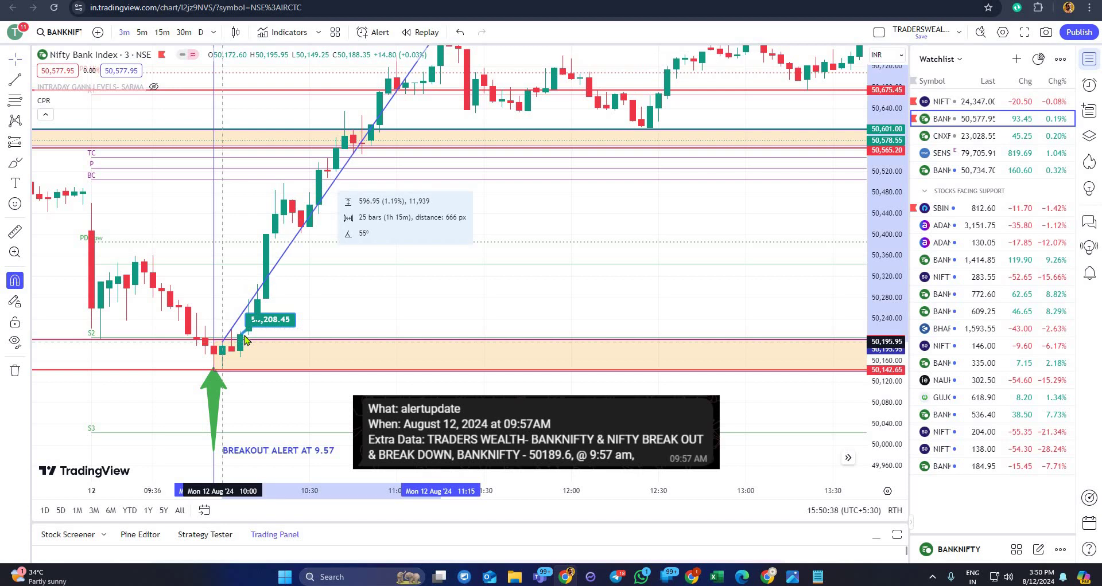
{"action": "left_click_drag", "start_coordinate": [885, 190], "coordinate": [884, 232]}
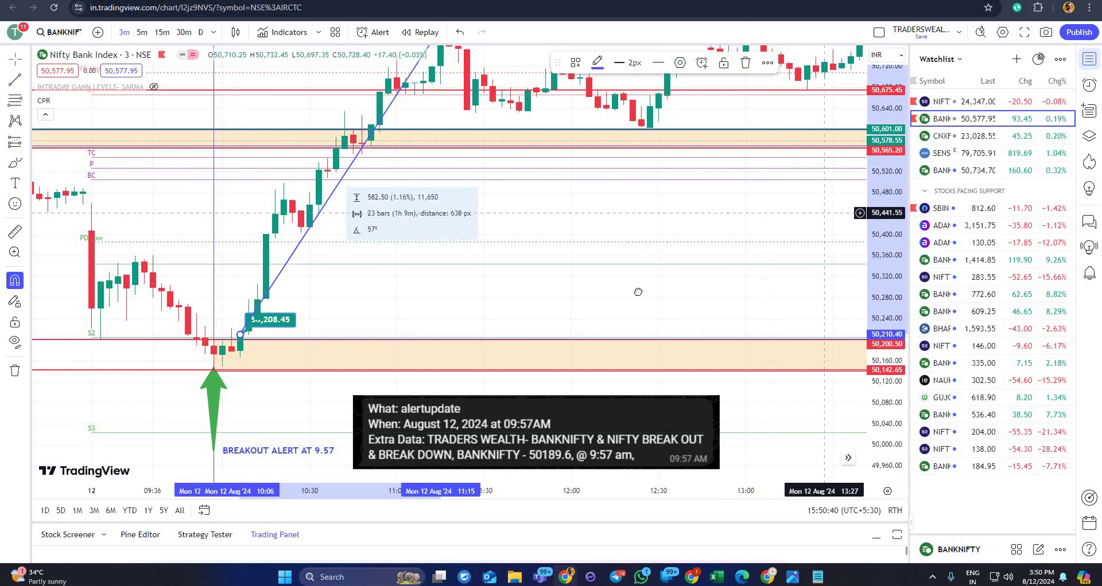
{"action": "left_click_drag", "start_coordinate": [643, 246], "coordinate": [605, 201]}
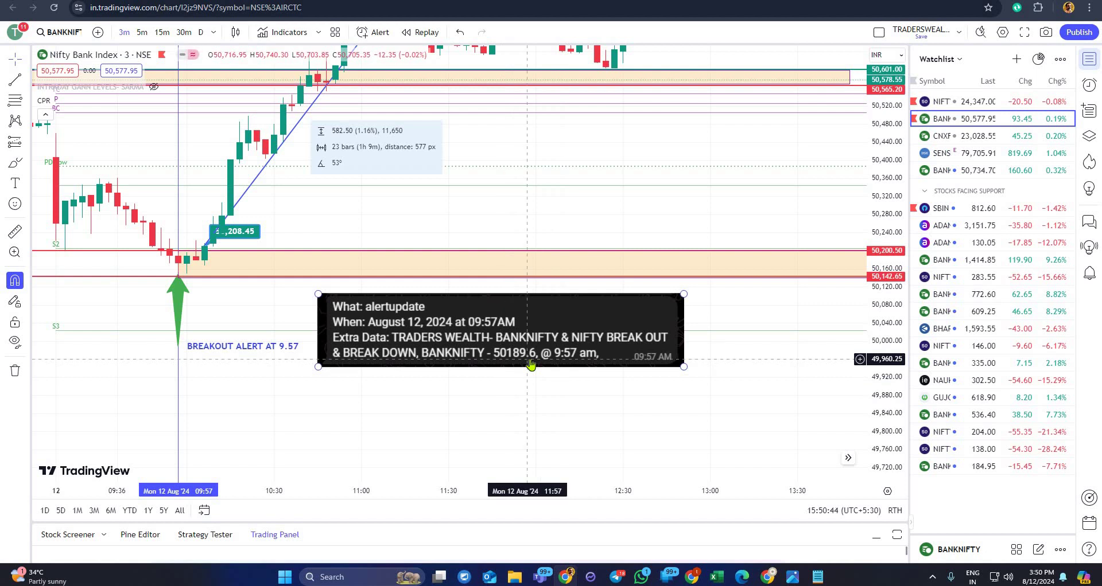
{"action": "left_click", "coordinate": [587, 402]}
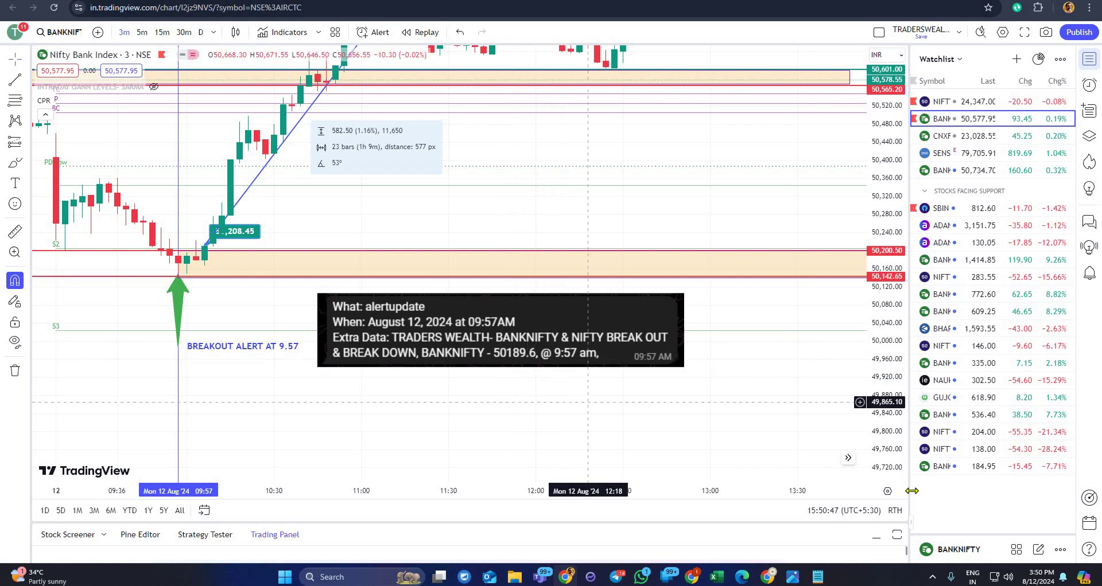
- Open the BANKNIFTY 14 Aug 2024 Call 50200 chart, and reposition and enlarge its alert image
{"action": "left_click", "coordinate": [939, 414]}
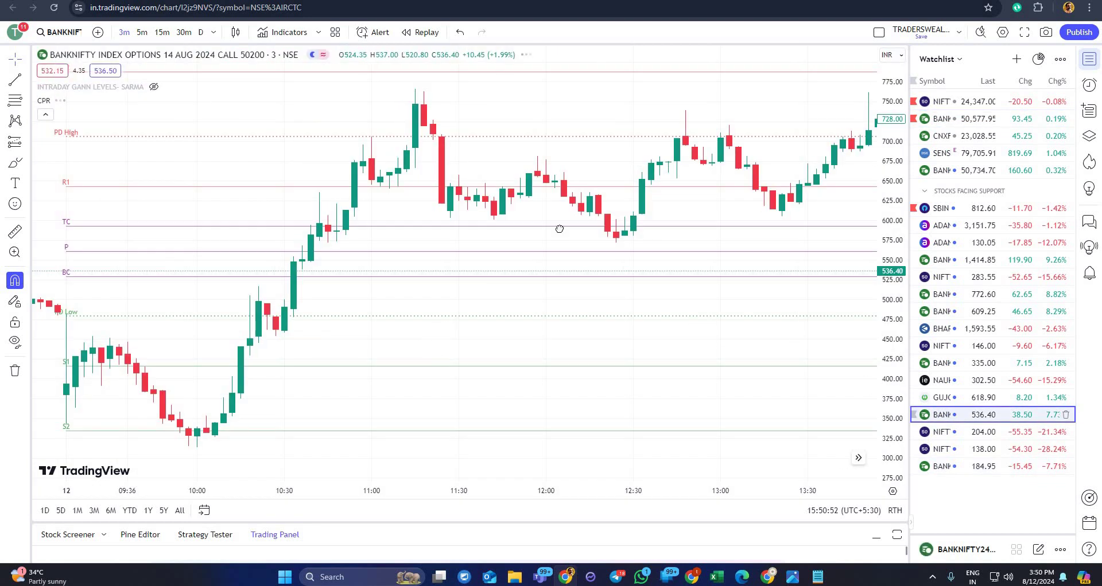
{"action": "left_click_drag", "start_coordinate": [461, 320], "coordinate": [642, 201]}
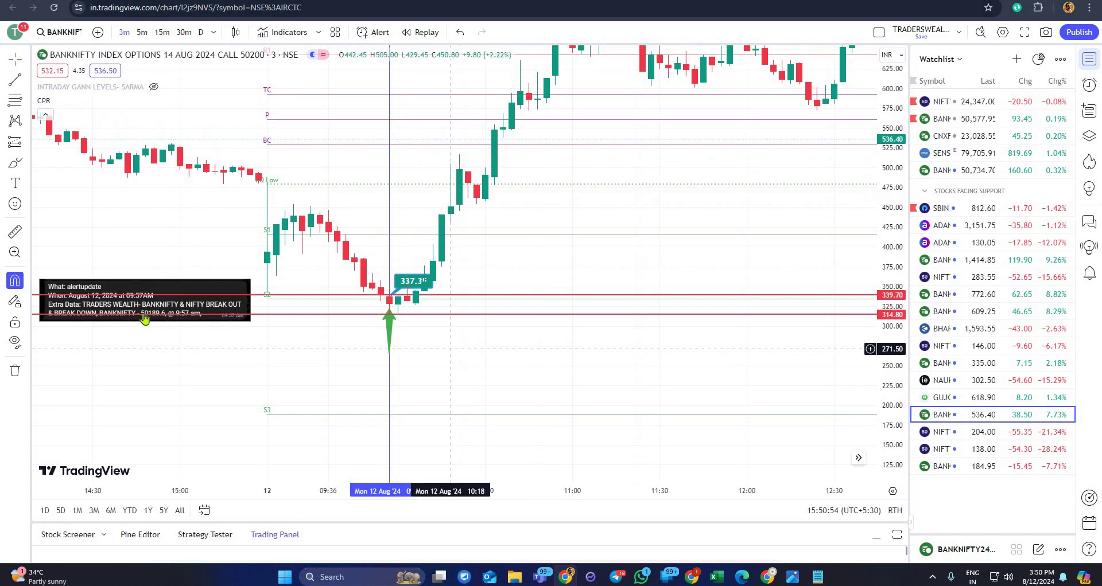
{"action": "mouse_move", "coordinate": [170, 286]}
{"action": "left_mouse_down"}
{"action": "mouse_move", "coordinate": [222, 219]}
{"action": "mouse_move", "coordinate": [237, 249]}
{"action": "mouse_move", "coordinate": [198, 250]}
{"action": "mouse_move", "coordinate": [170, 267]}
{"action": "left_mouse_up"}
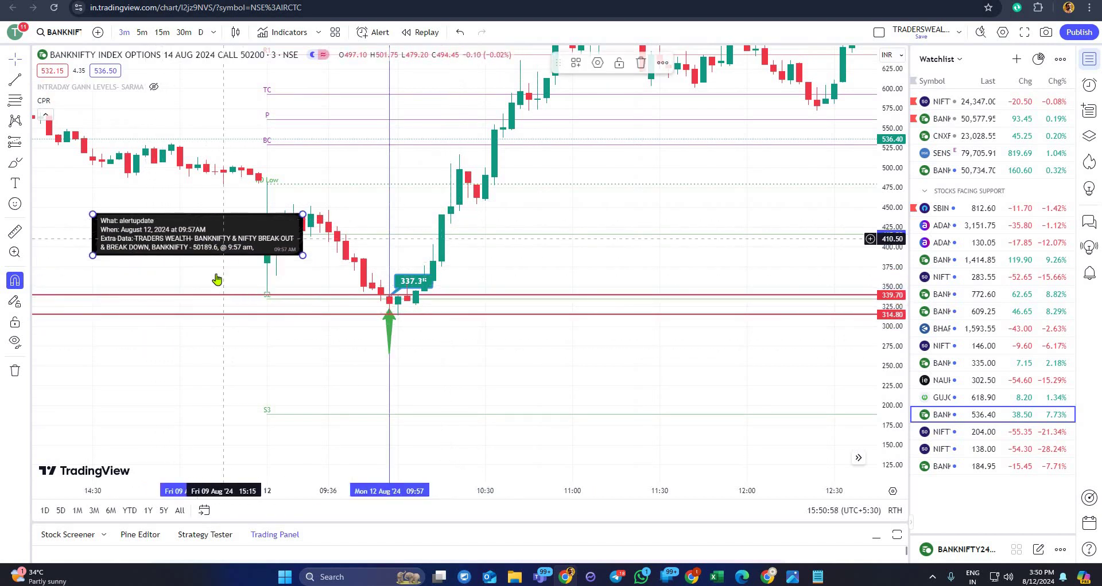
{"action": "mouse_move", "coordinate": [275, 279]}
{"action": "left_mouse_down"}
{"action": "mouse_move", "coordinate": [309, 359]}
{"action": "mouse_move", "coordinate": [302, 343]}
{"action": "left_mouse_up"}
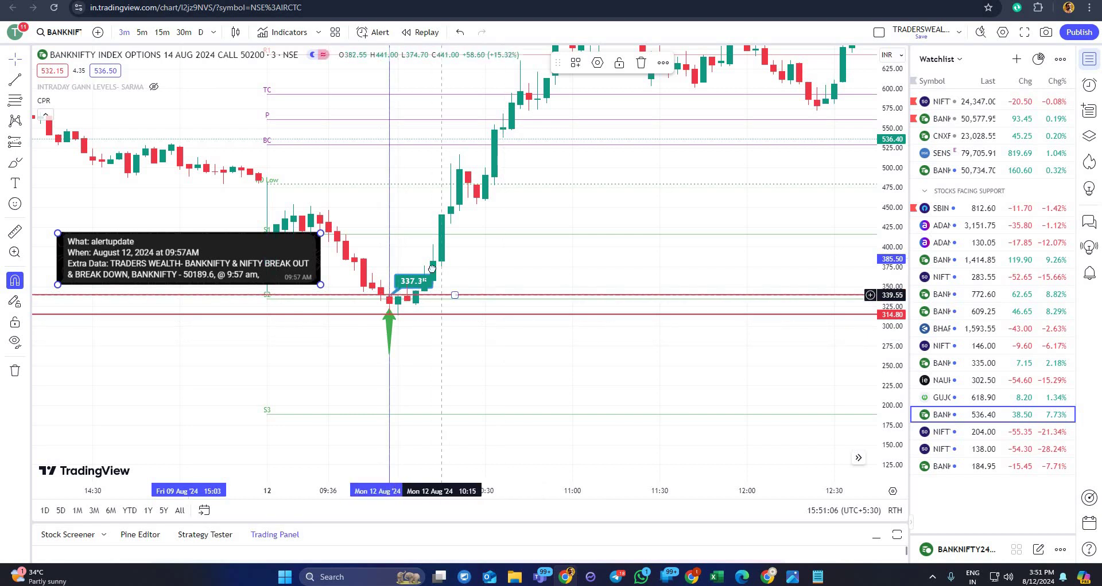
- Move the price label beside the support lines to the 10:09 candle at 345.30
{"action": "left_click", "coordinate": [455, 268]}
{"action": "mouse_move", "coordinate": [455, 269]}
{"action": "left_mouse_down"}
{"action": "mouse_move", "coordinate": [468, 268]}
{"action": "mouse_move", "coordinate": [442, 269]}
{"action": "mouse_move", "coordinate": [482, 261]}
{"action": "left_mouse_up"}
{"action": "left_click", "coordinate": [533, 321]}
{"action": "left_click_drag", "start_coordinate": [450, 265], "coordinate": [447, 276]}
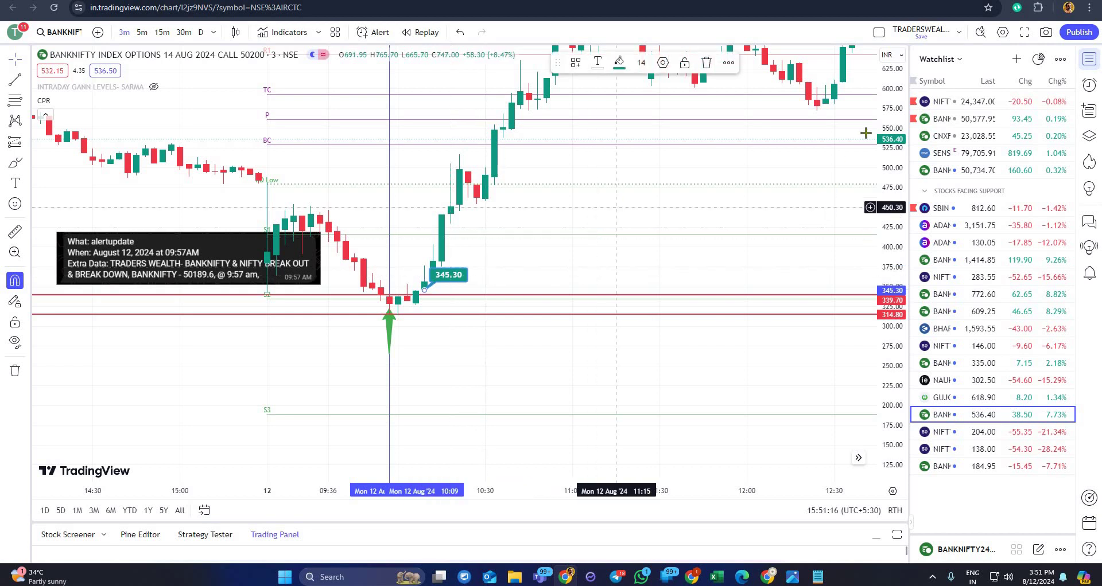
{"action": "left_click_drag", "start_coordinate": [621, 212], "coordinate": [577, 278]}
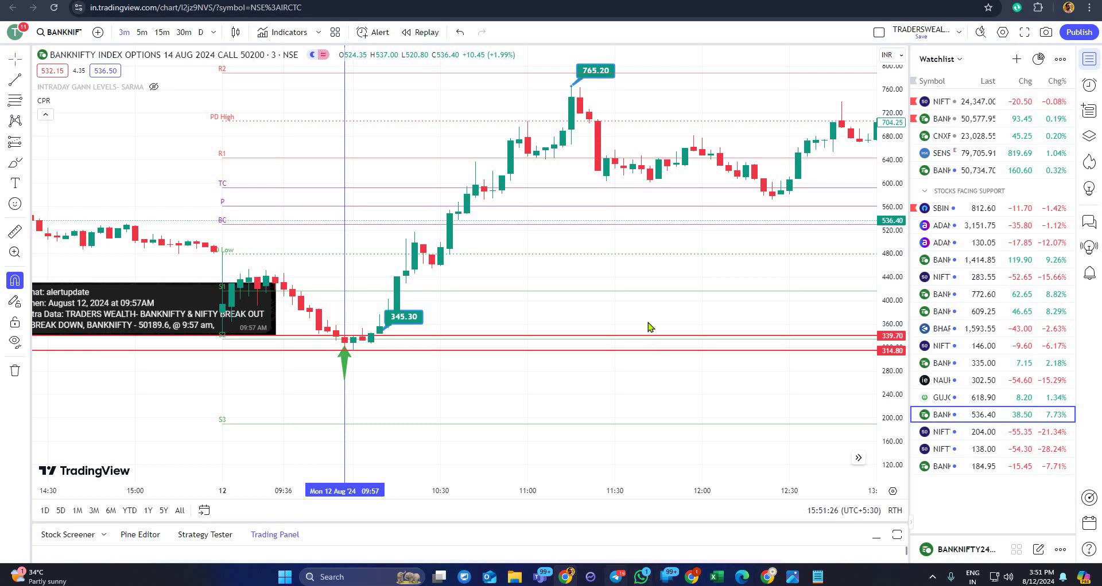
- Switch to WhatsApp, check today's BANKNIFTY CE 50200 call in the INDEX OPTIONS group, and return to the chart
{"action": "left_click", "coordinate": [642, 577]}
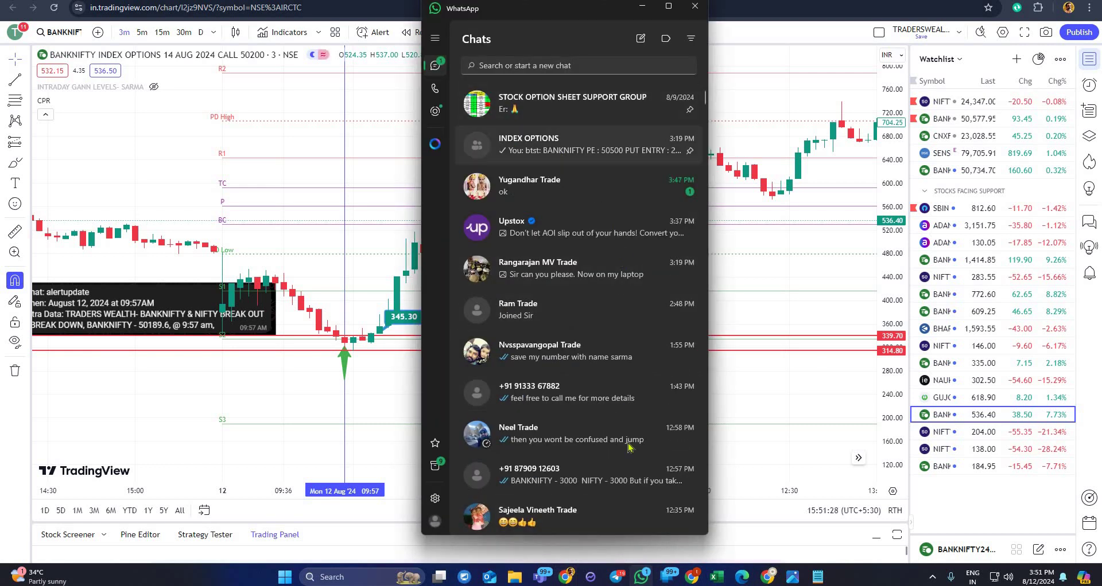
{"action": "left_click", "coordinate": [567, 146]}
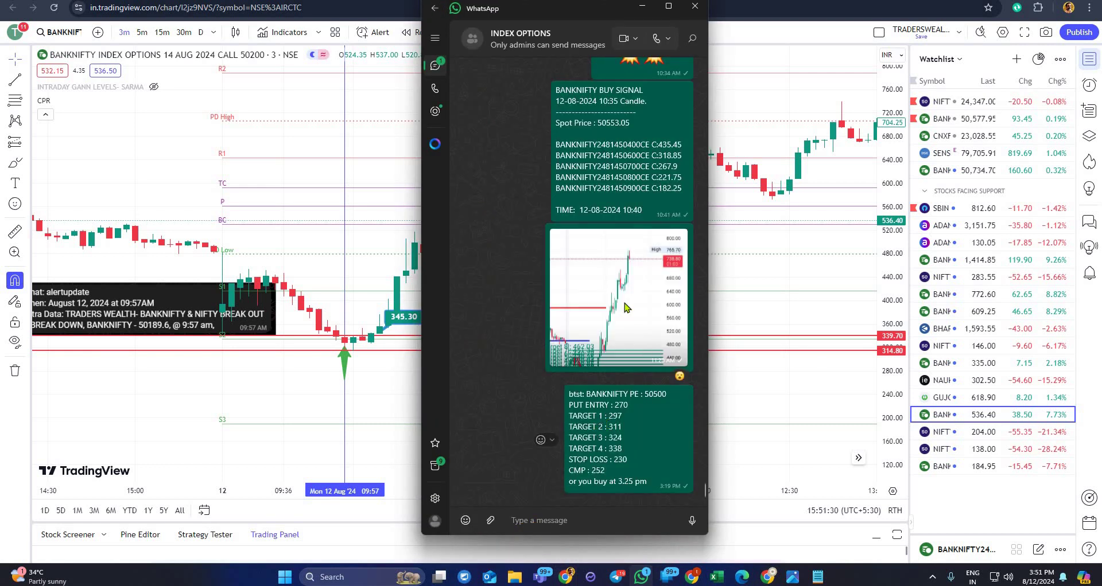
{"action": "scroll", "coordinate": [625, 307], "scroll_direction": "up", "scroll_amount": 6}
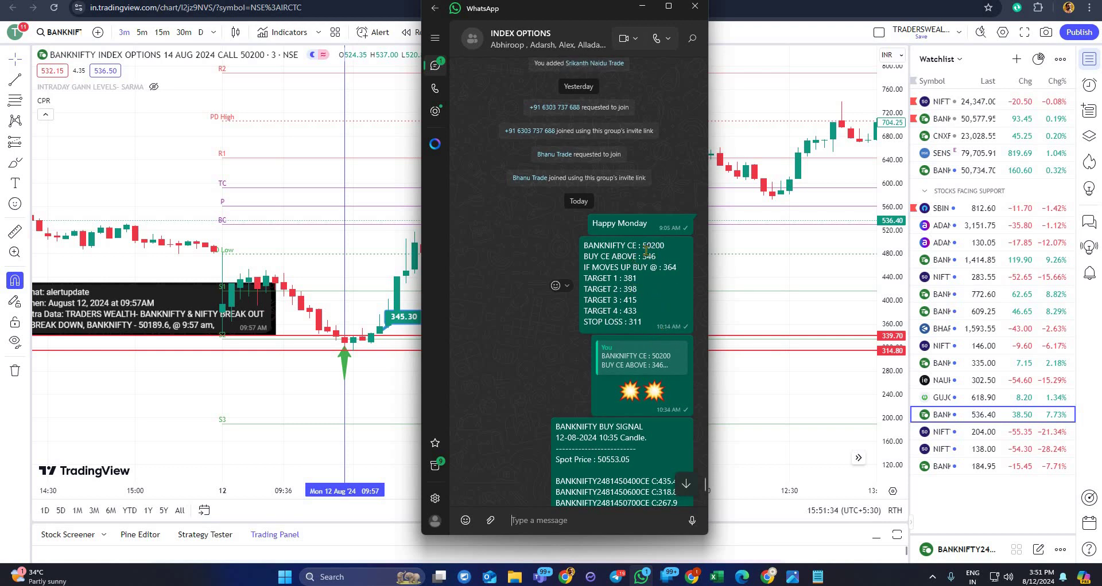
{"action": "left_click", "coordinate": [748, 281]}
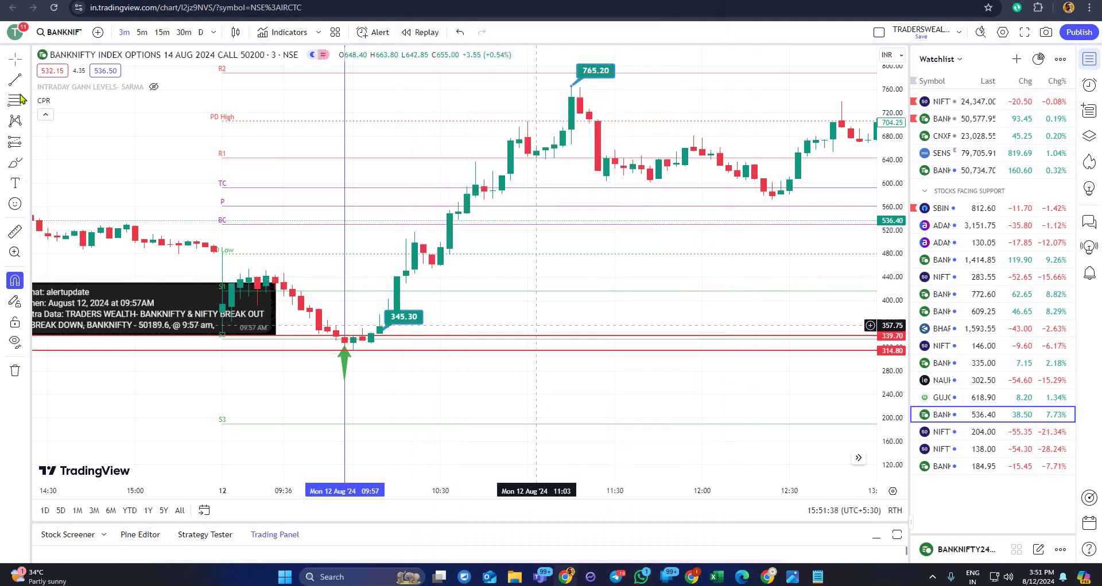
- Adjust the entry price label on the 10:09 candle to 347.30
{"action": "left_click", "coordinate": [401, 313]}
{"action": "left_click_drag", "start_coordinate": [400, 313], "coordinate": [405, 310]}
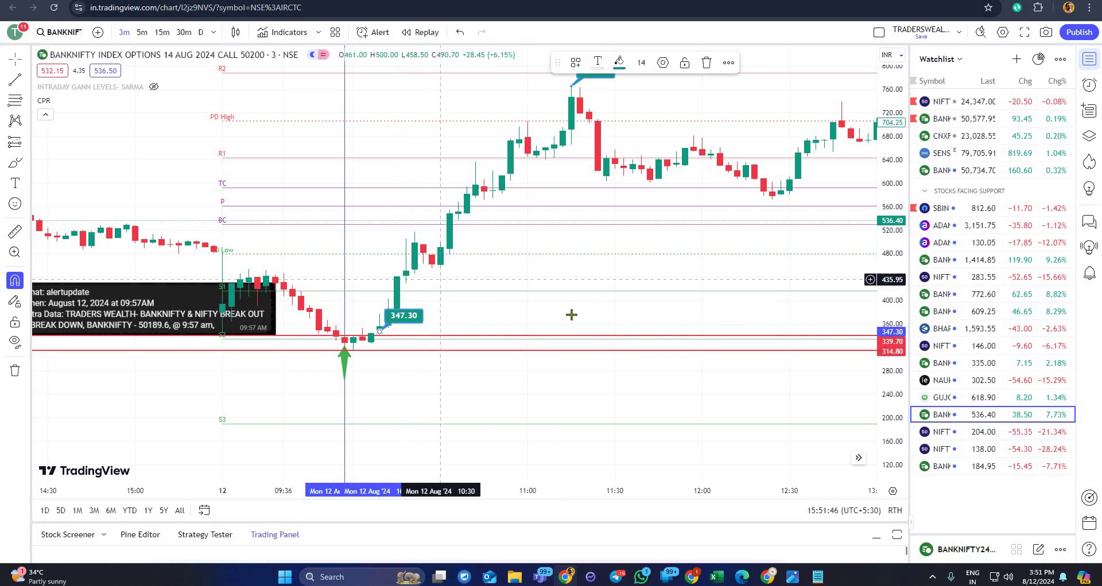
{"action": "mouse_move", "coordinate": [521, 295]}
{"action": "left_mouse_down"}
{"action": "mouse_move", "coordinate": [462, 326]}
{"action": "mouse_move", "coordinate": [455, 353]}
{"action": "left_mouse_up"}
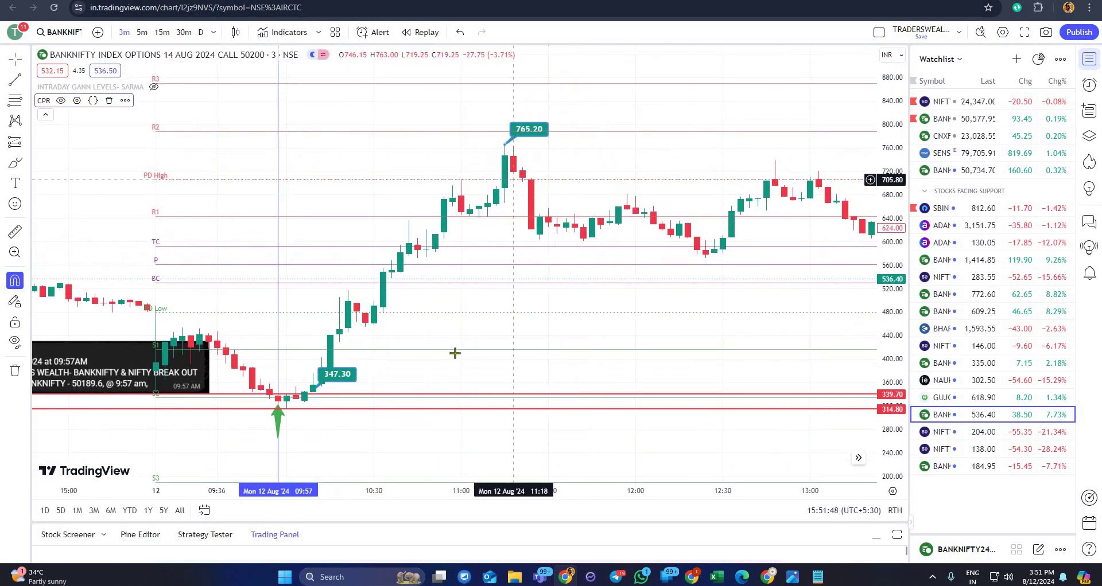
- Measure the option's price rise from the 10:09 candle at 344.50 up to the morning peak
{"action": "left_click_drag", "start_coordinate": [522, 331], "coordinate": [559, 243]}
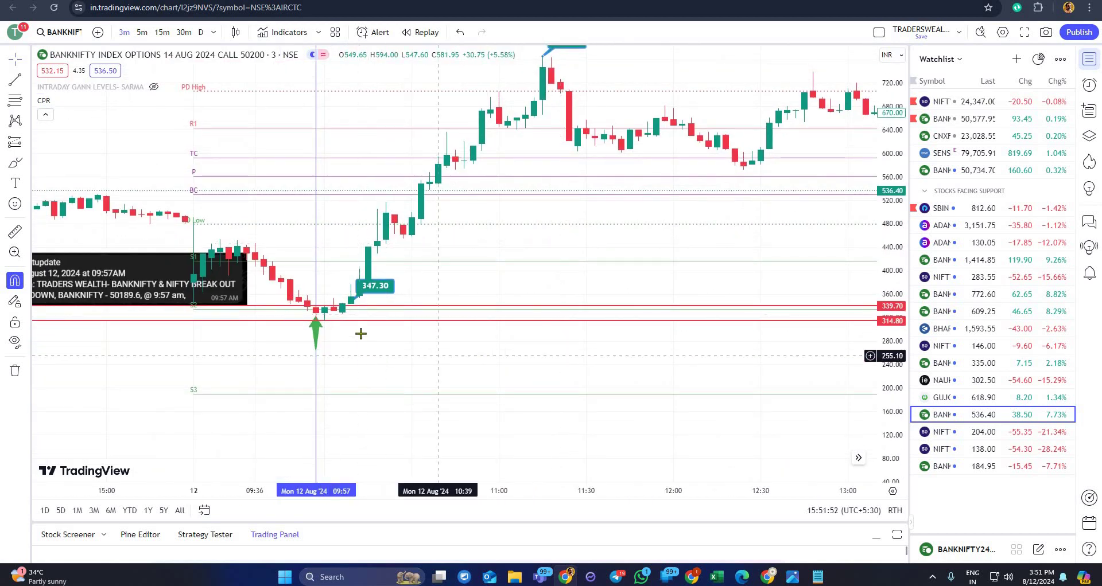
{"action": "left_click_drag", "start_coordinate": [327, 300], "coordinate": [334, 287]}
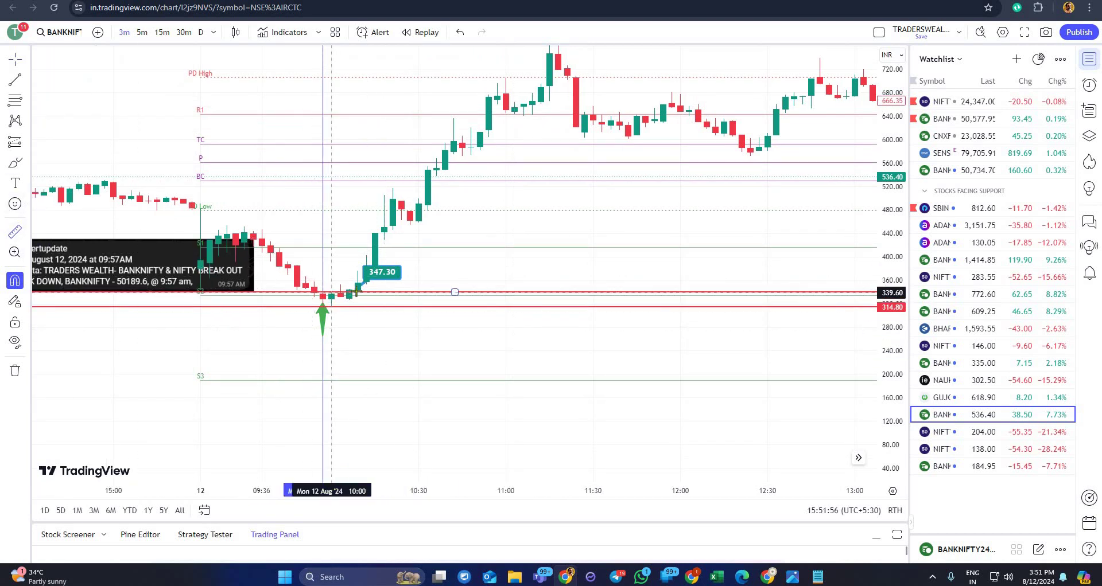
{"action": "left_click", "coordinate": [358, 290]}
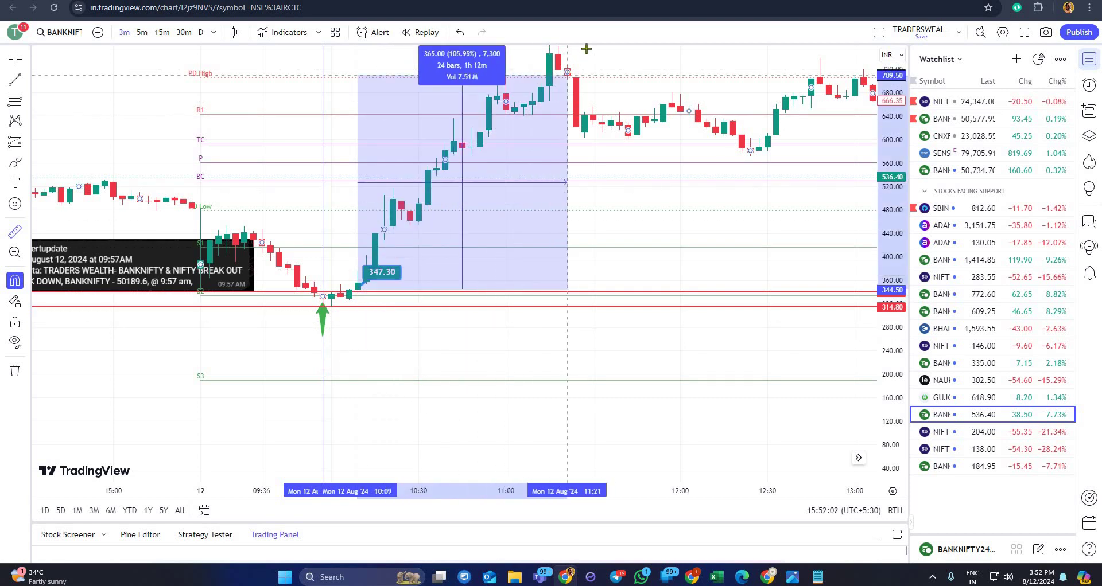
{"action": "left_click_drag", "start_coordinate": [897, 96], "coordinate": [898, 211]}
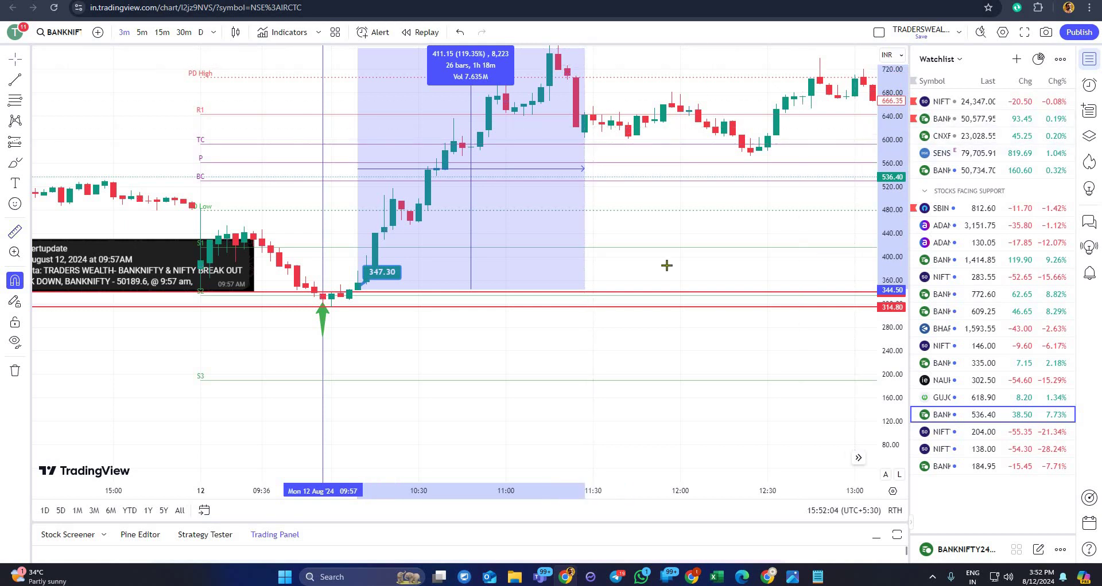
{"action": "left_click", "coordinate": [663, 265]}
- Move the 9:57 alert image off the 12 August candles onto the preceding 9 August session
{"action": "scroll", "coordinate": [443, 390], "scroll_direction": "down", "scroll_amount": 5}
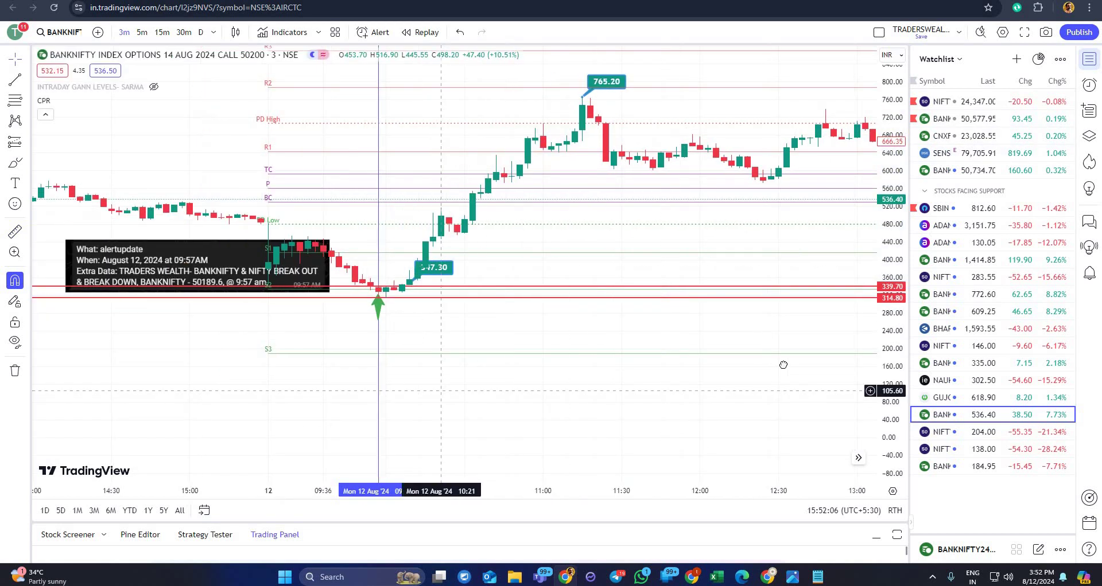
{"action": "left_click_drag", "start_coordinate": [310, 377], "coordinate": [771, 365]}
{"action": "scroll", "coordinate": [340, 137], "scroll_direction": "left", "scroll_amount": 2}
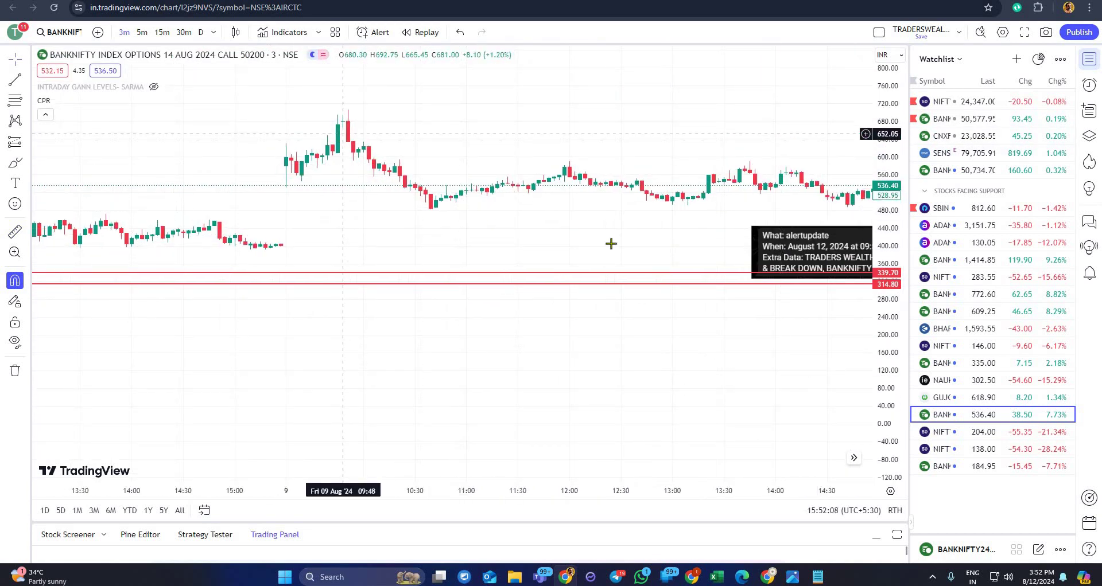
{"action": "left_click_drag", "start_coordinate": [328, 253], "coordinate": [109, 295]}
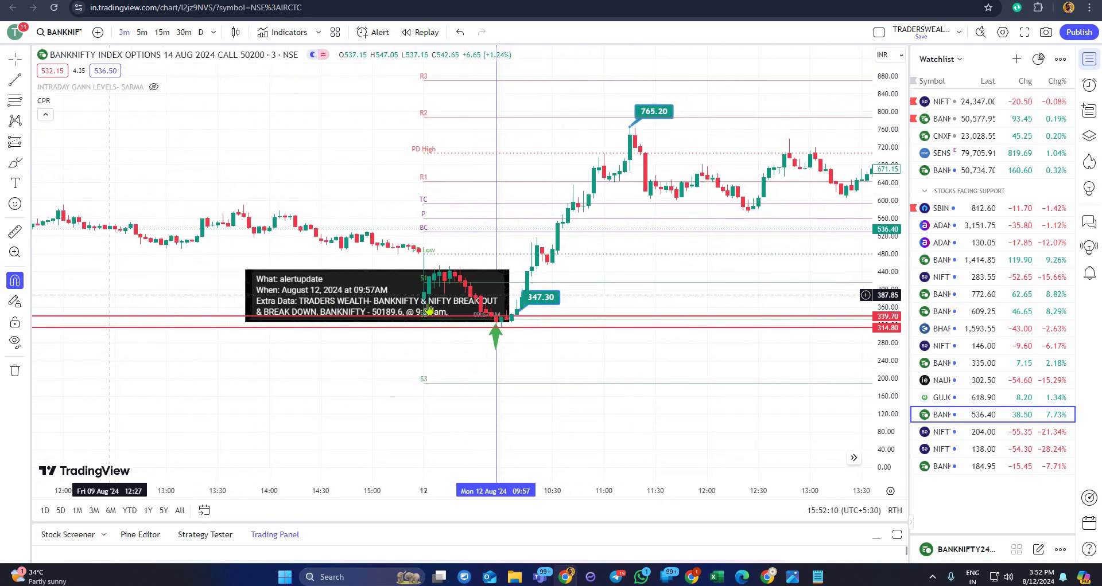
{"action": "left_click_drag", "start_coordinate": [324, 297], "coordinate": [232, 280]}
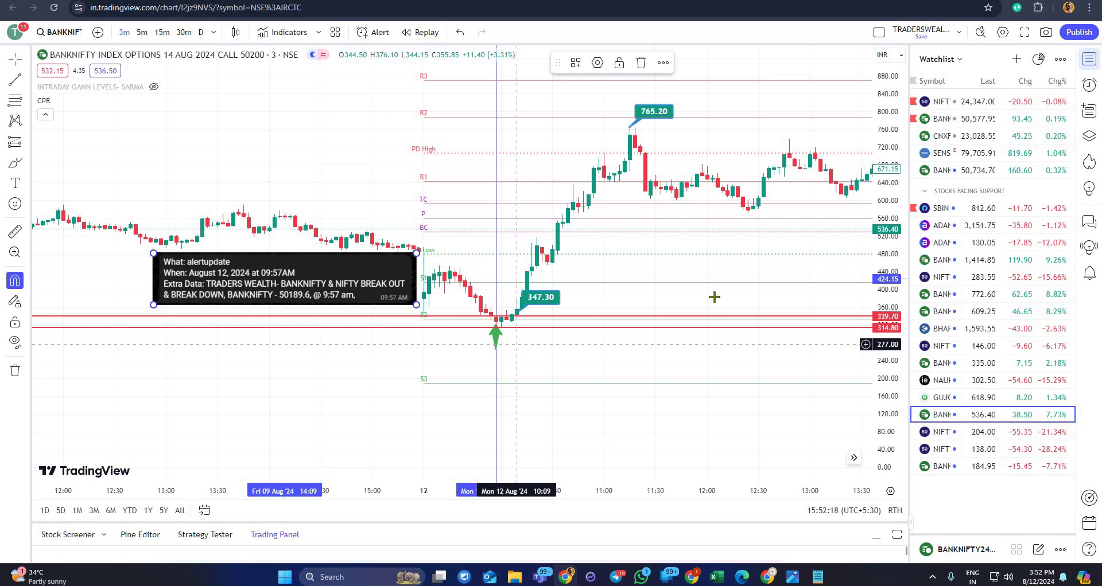
- Switch to Telegram and open the SARMA'S BN&NIFTY CHARTINK ALERTS channel in its own maximized window
{"action": "left_click", "coordinate": [635, 347]}
{"action": "left_click", "coordinate": [616, 577]}
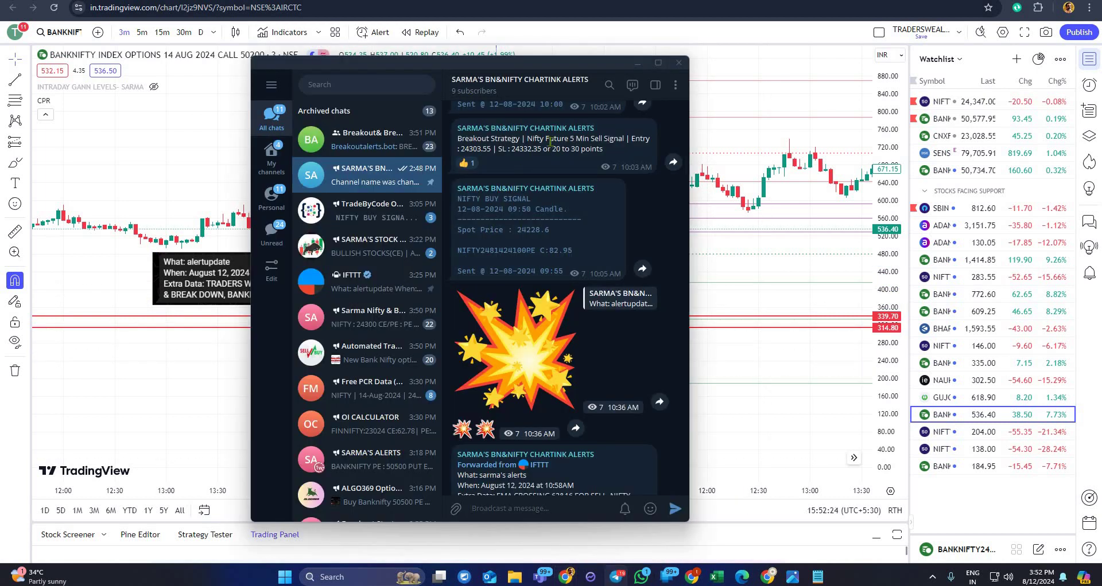
{"action": "right_click", "coordinate": [379, 170]}
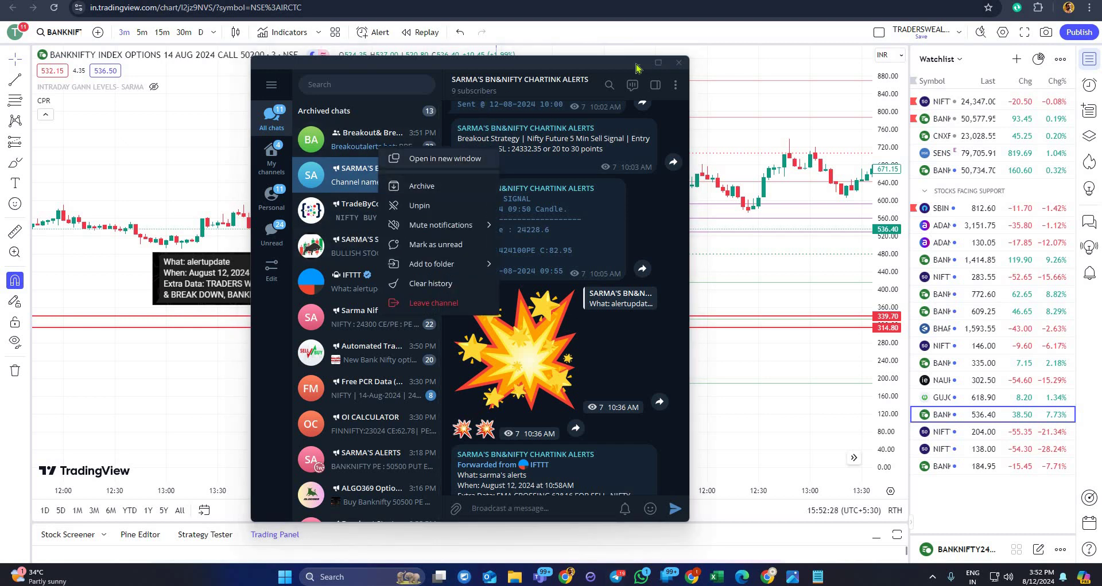
{"action": "left_click", "coordinate": [414, 159]}
{"action": "left_click", "coordinate": [637, 63]}
{"action": "left_click", "coordinate": [599, 77]}
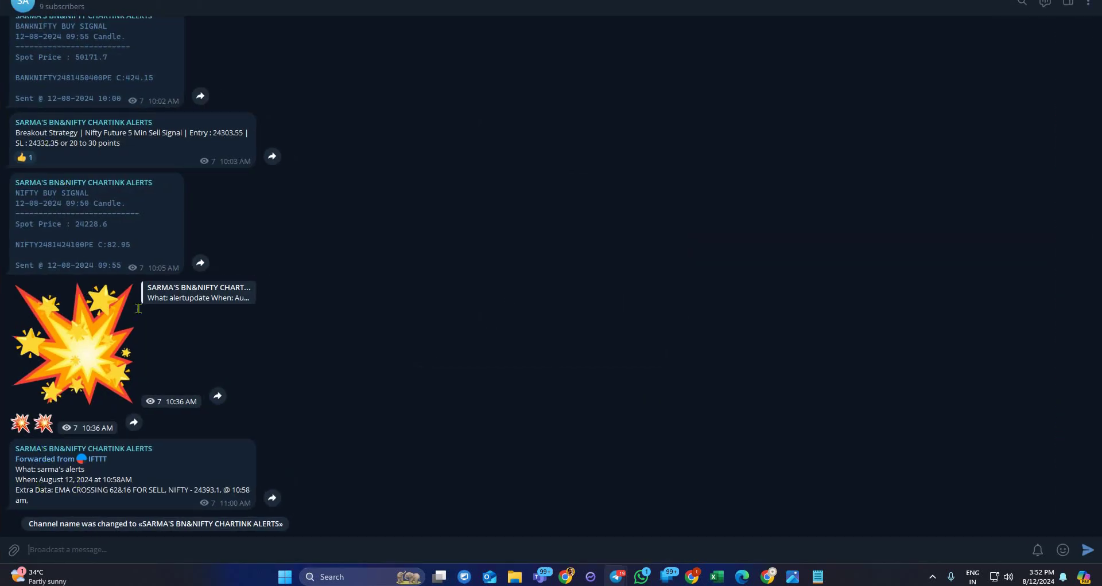
- Review the channel's 12 August BANKNIFTY and NIFTY alerts and return to the TradingView chart
{"action": "scroll", "coordinate": [137, 309], "scroll_direction": "up", "scroll_amount": 4}
{"action": "scroll", "coordinate": [138, 313], "scroll_direction": "up", "scroll_amount": 3}
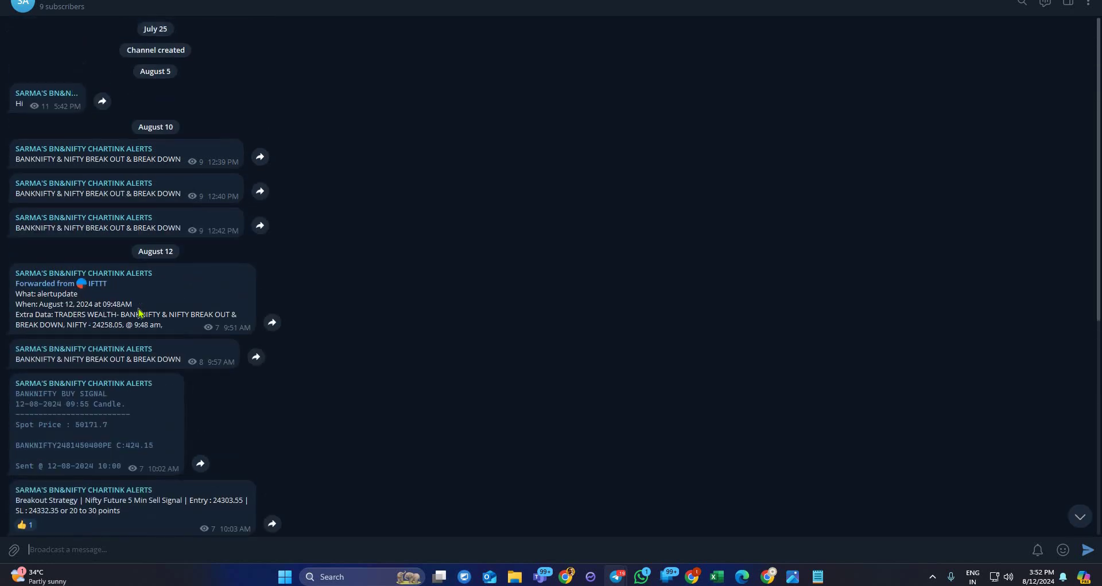
{"action": "scroll", "coordinate": [57, 331], "scroll_direction": "down", "scroll_amount": 3}
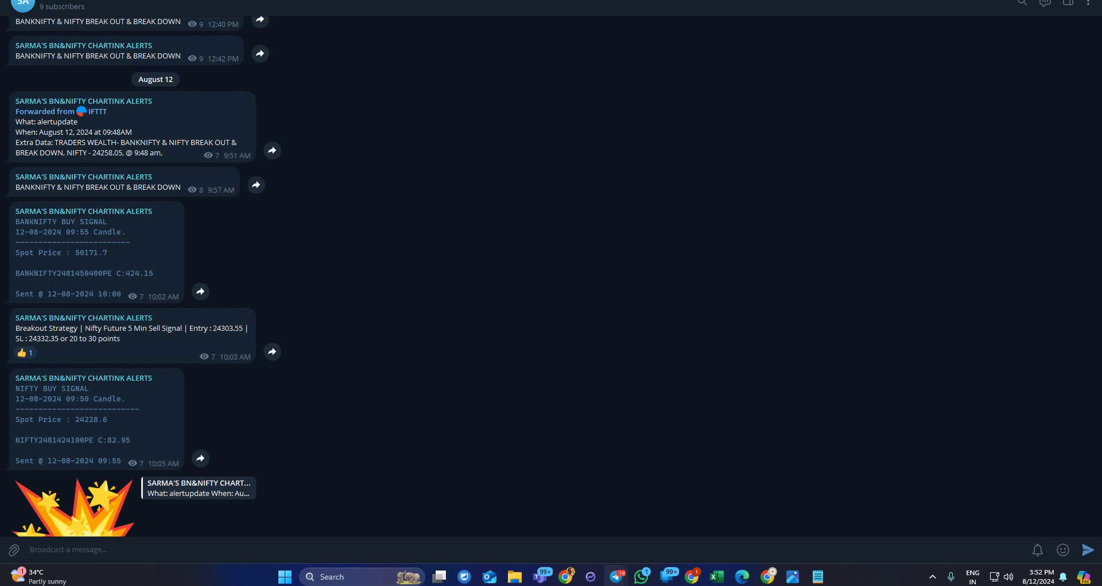
{"action": "key", "text": "alt+Tab"}
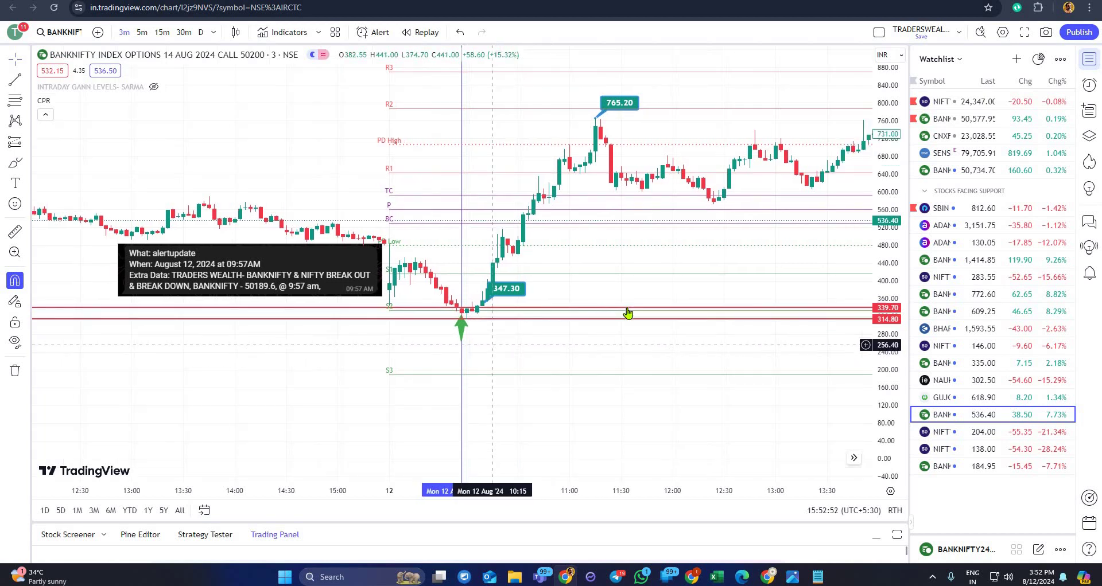
- Raise the upper red horizontal line near the 9:57 candle to 345.35
{"action": "scroll", "coordinate": [627, 313], "scroll_direction": "right", "scroll_amount": 3}
{"action": "left_click_drag", "start_coordinate": [637, 308], "coordinate": [636, 305]}
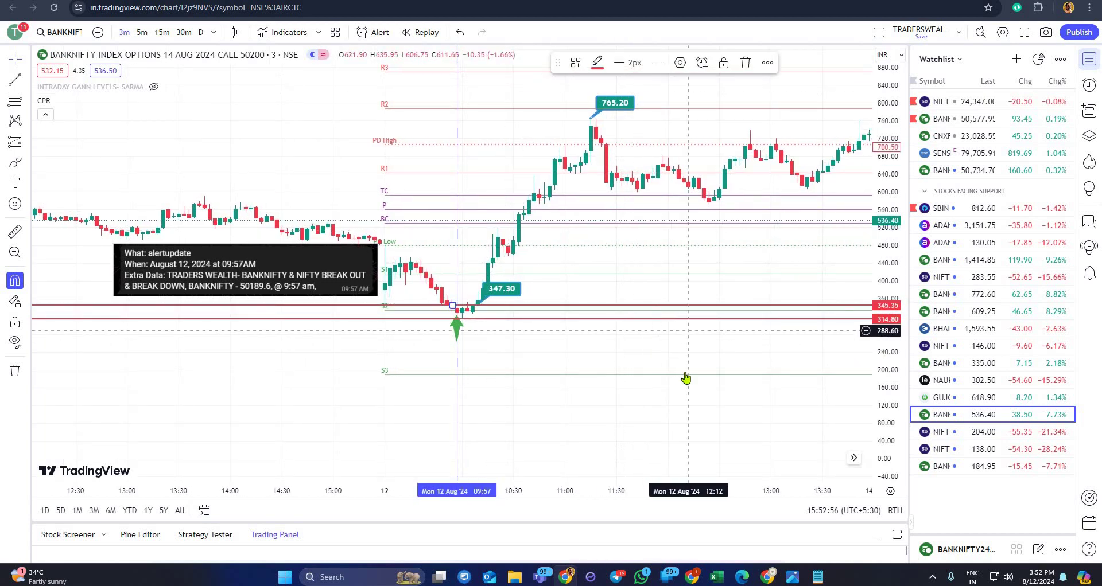
{"action": "scroll", "coordinate": [590, 353], "scroll_direction": "right", "scroll_amount": 3}
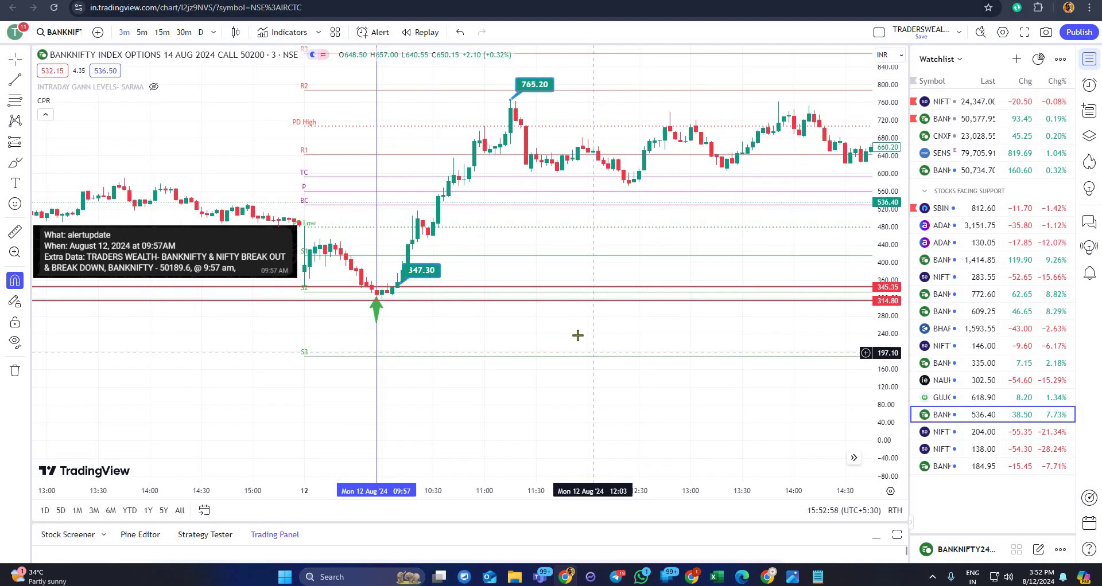
- Add a green text note with the contact phone number in the empty chart area below the two red lines
{"action": "scroll", "coordinate": [578, 336], "scroll_direction": "down", "scroll_amount": 2}
{"action": "scroll", "coordinate": [618, 336], "scroll_direction": "up", "scroll_amount": 1}
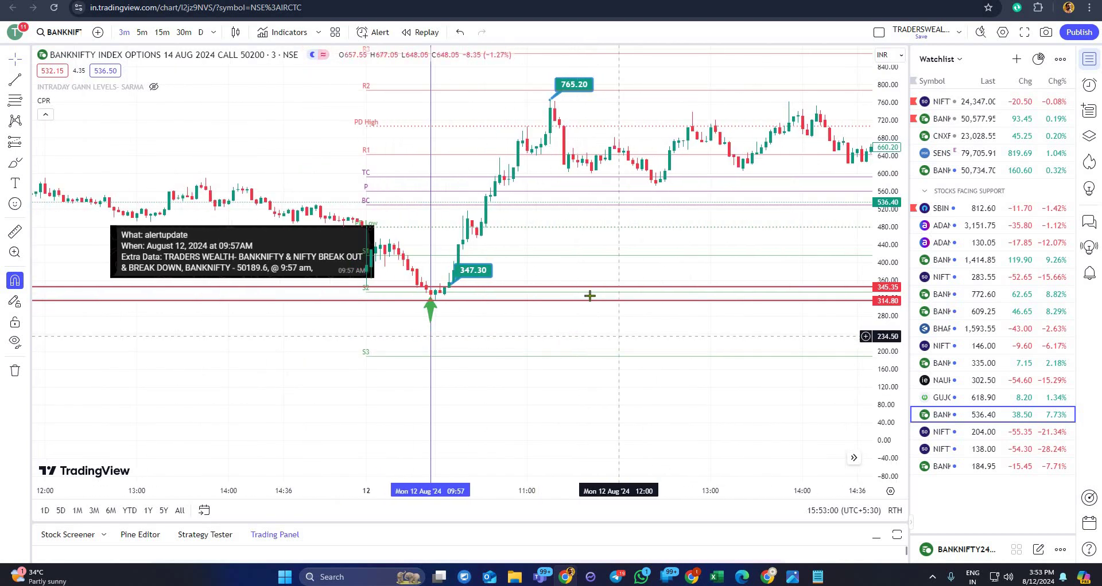
{"action": "scroll", "coordinate": [590, 296], "scroll_direction": "right", "scroll_amount": 1}
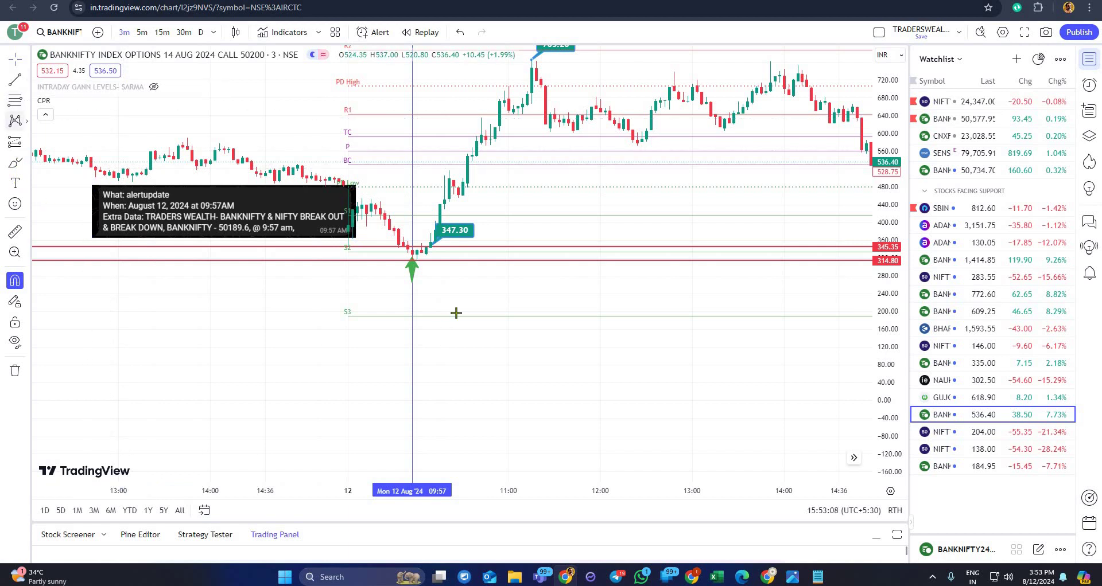
{"action": "left_click", "coordinate": [561, 312]}
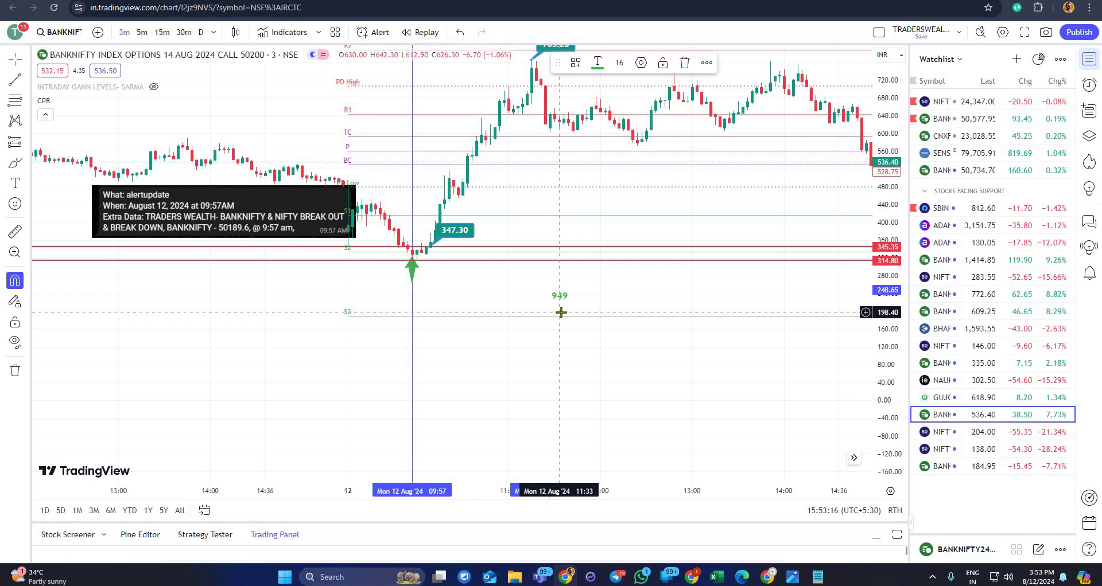
{"action": "type", "text": "234 0656"}
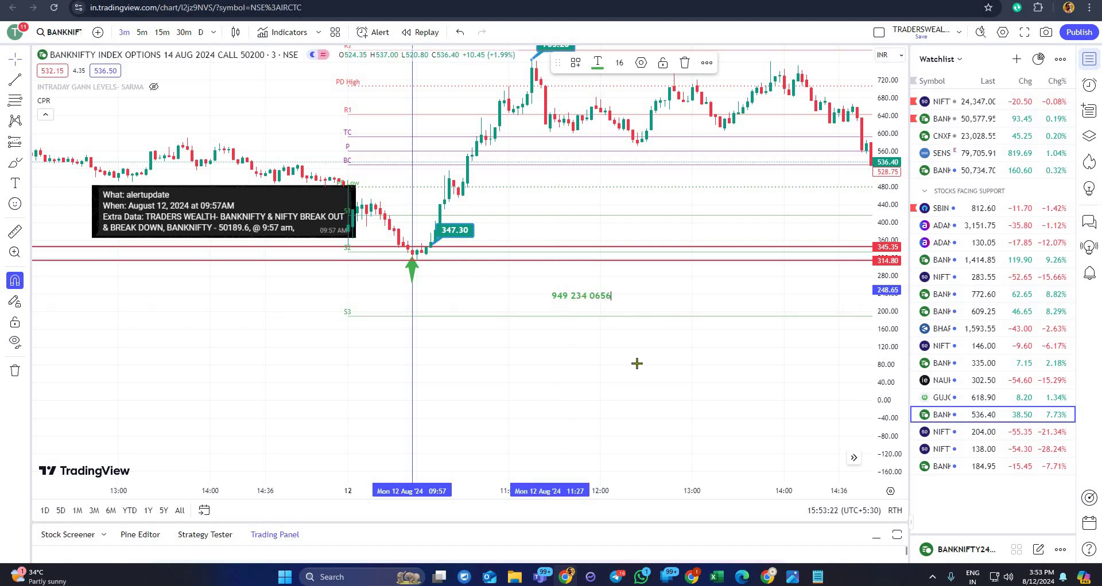
{"action": "left_click", "coordinate": [637, 303]}
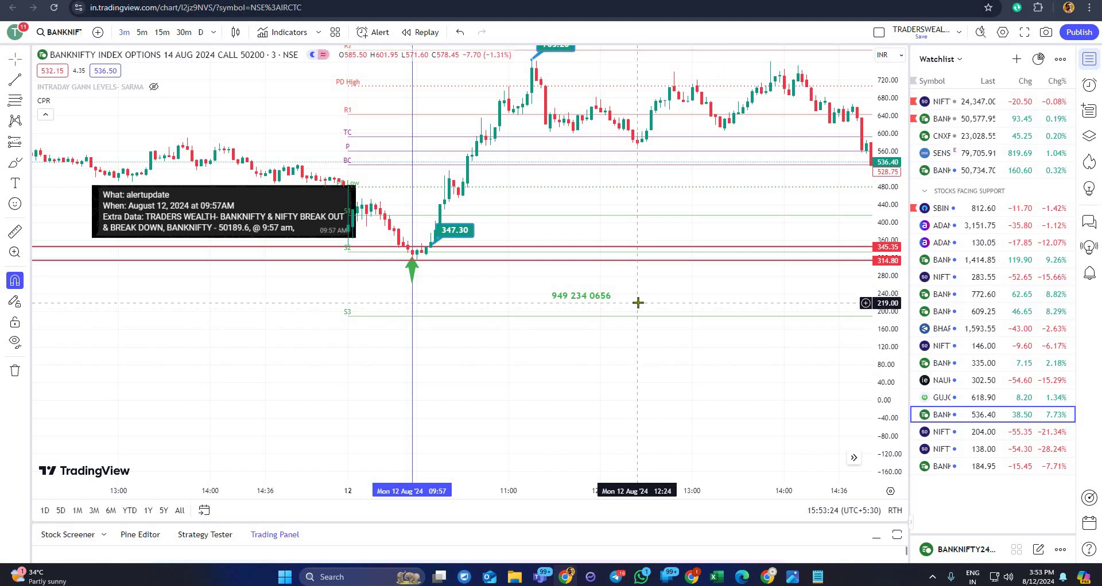
{"action": "left_click_drag", "start_coordinate": [878, 347], "coordinate": [878, 305]}
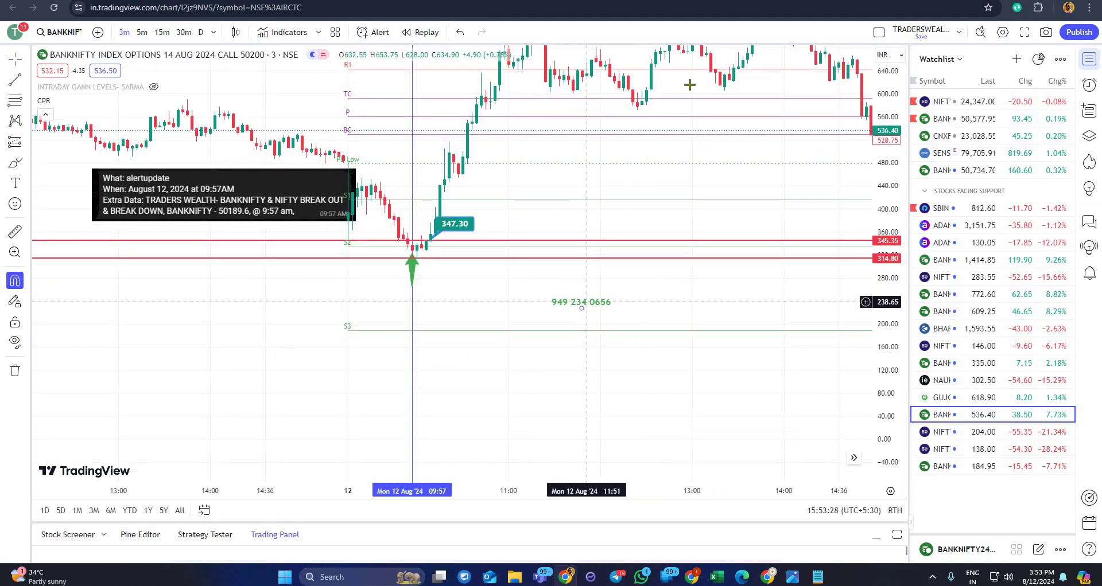
{"action": "left_click", "coordinate": [581, 303]}
{"action": "left_click", "coordinate": [645, 317]}
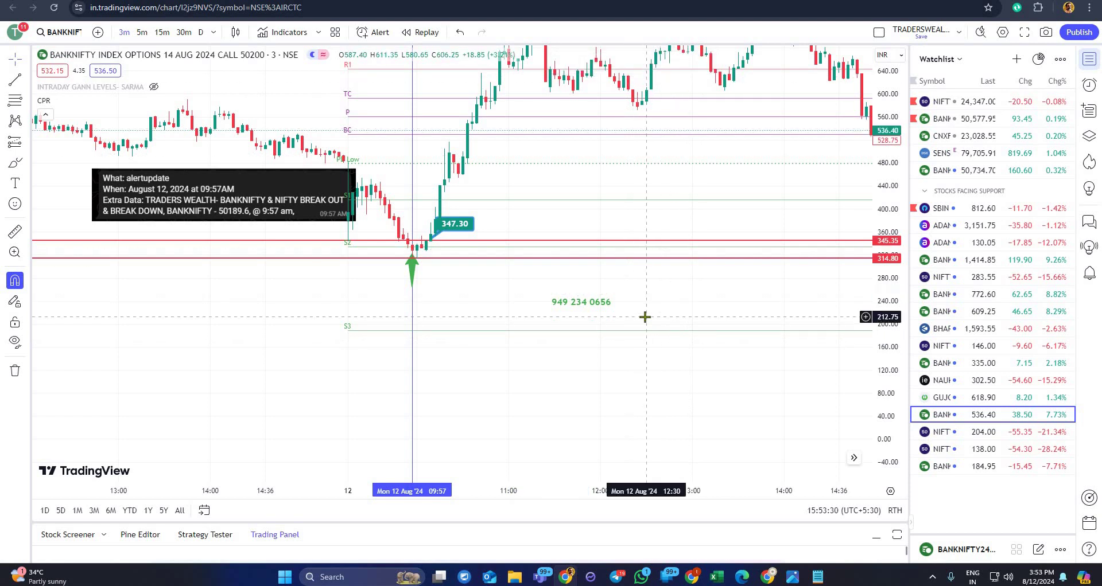